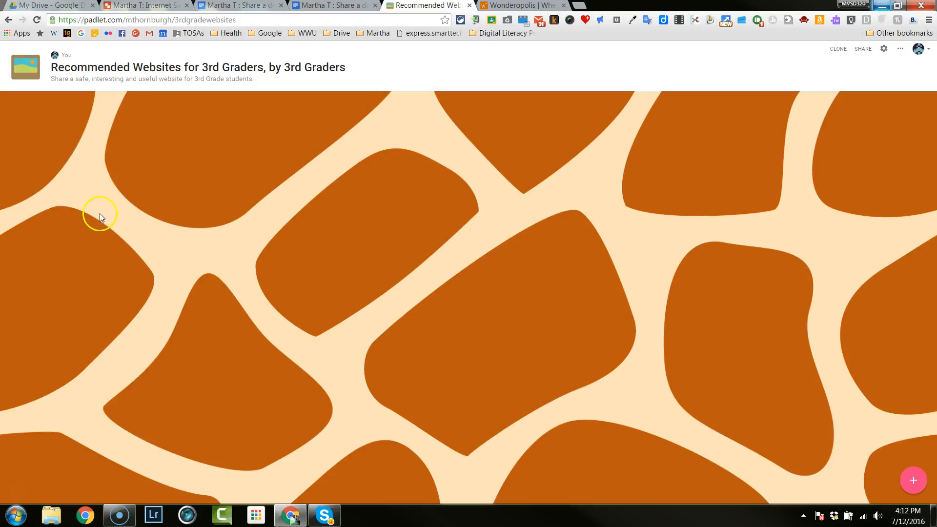
- Add a new blank post near the board's upper-left corner and start its title
double_click(128, 154)
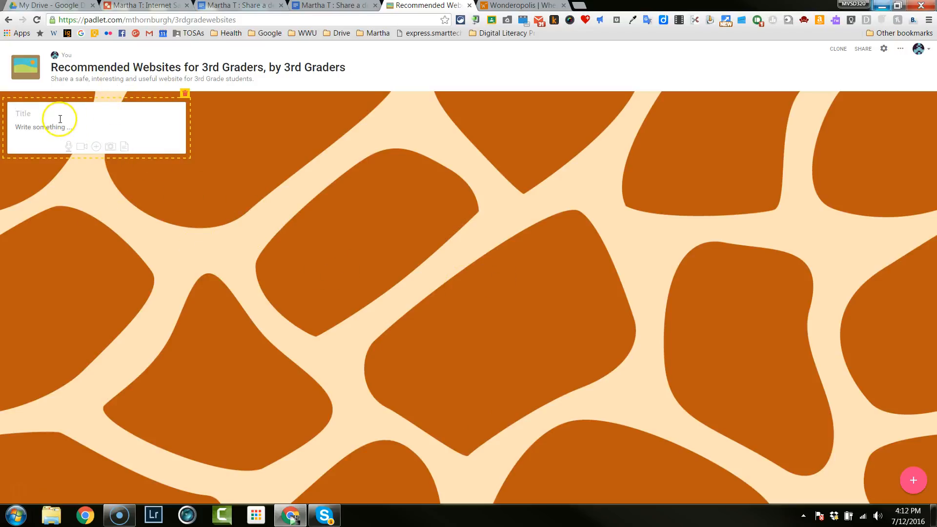
left_click(29, 110)
left_click(33, 113)
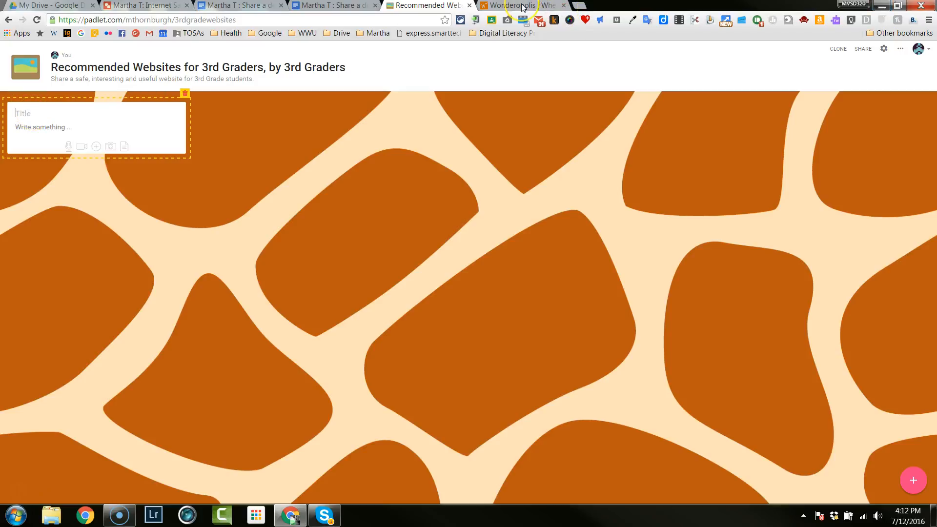
- Switch to the Wonderopolis site and examine its home page, including the featured Wonders of the Day and their questions
left_click(523, 6)
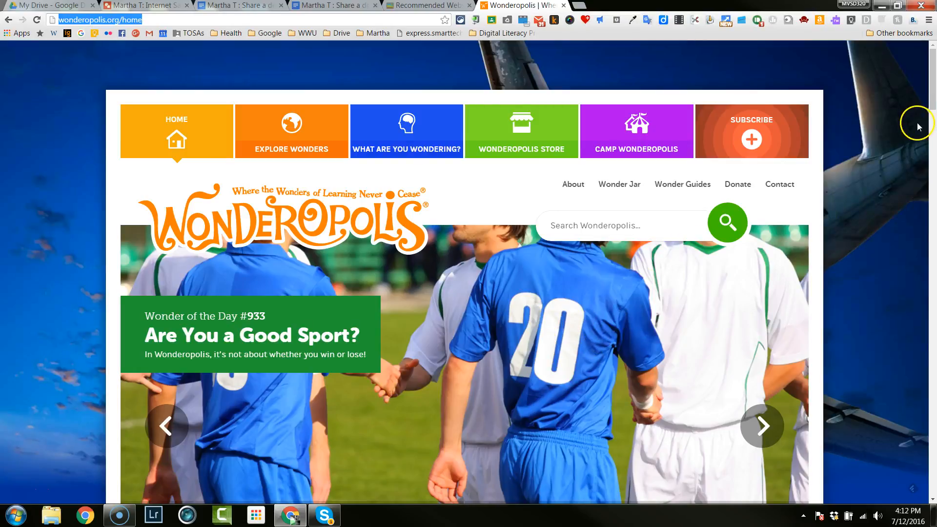
left_click_drag(933, 96, 904, 110)
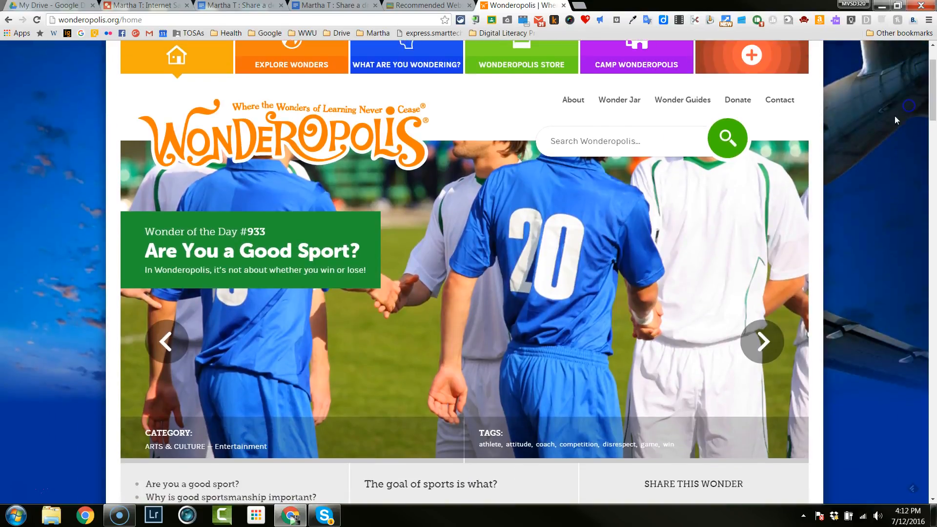
left_click(751, 348)
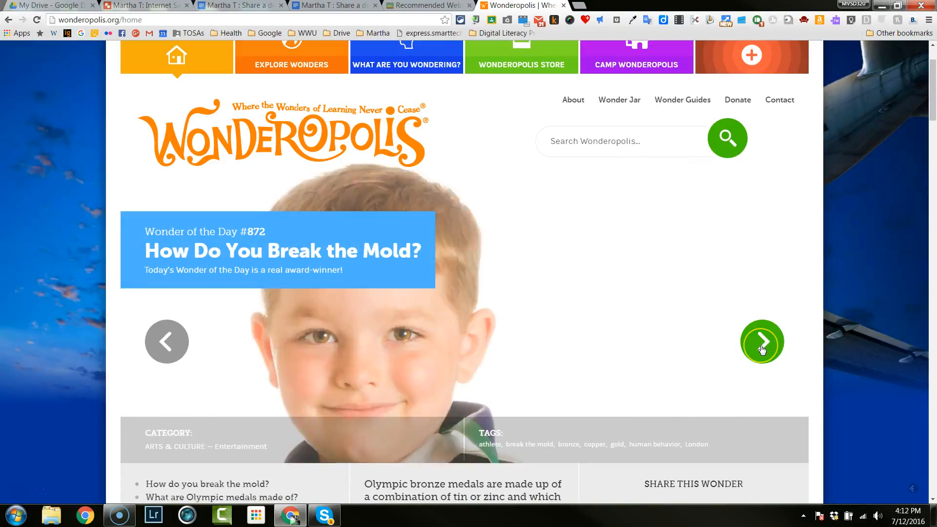
left_click(762, 350)
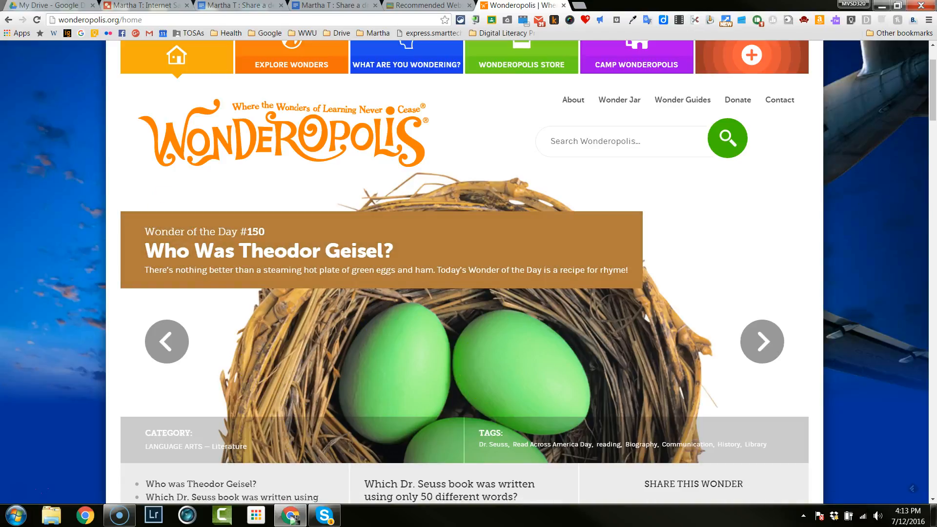
left_click_drag(931, 102, 931, 117)
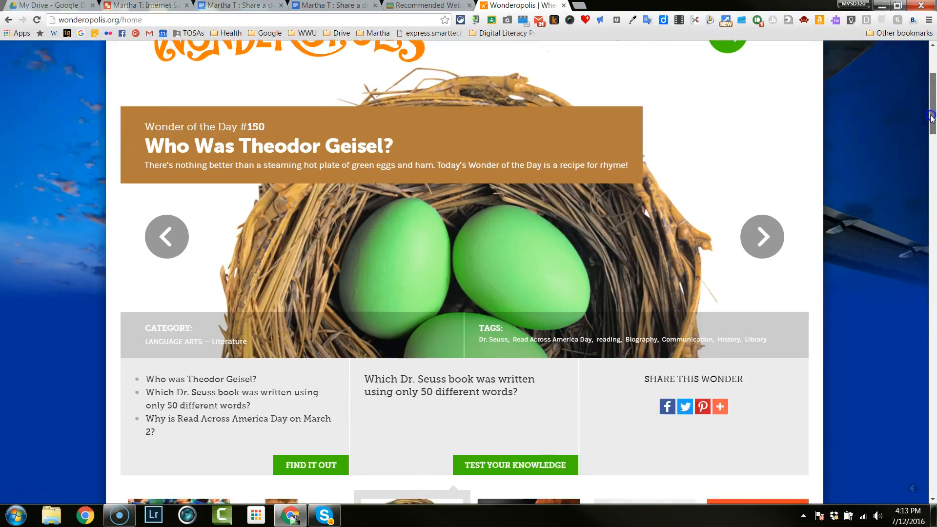
scroll(523, 215, "down", 2)
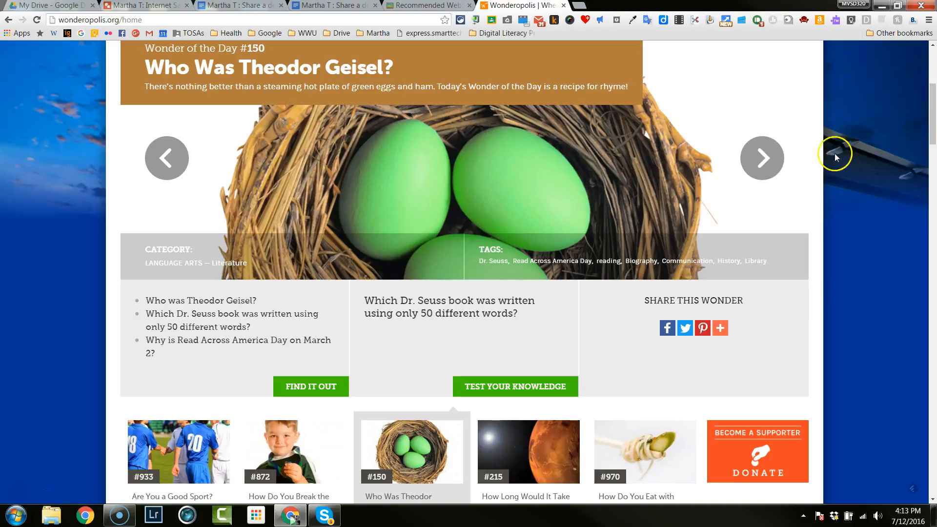
left_click_drag(934, 146, 886, 68)
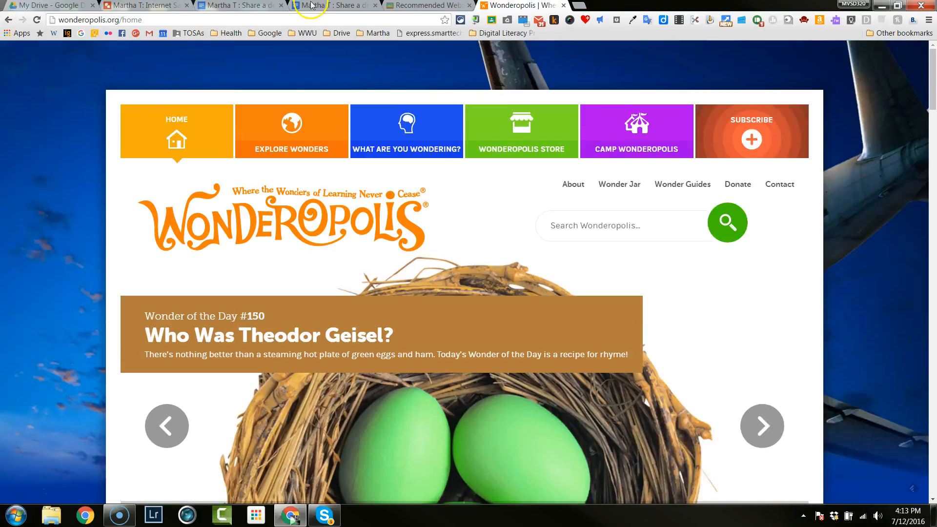
- Copy the full web address of the Wonderopolis home page
left_click(274, 39)
left_click(144, 20)
key("ctrl+c")
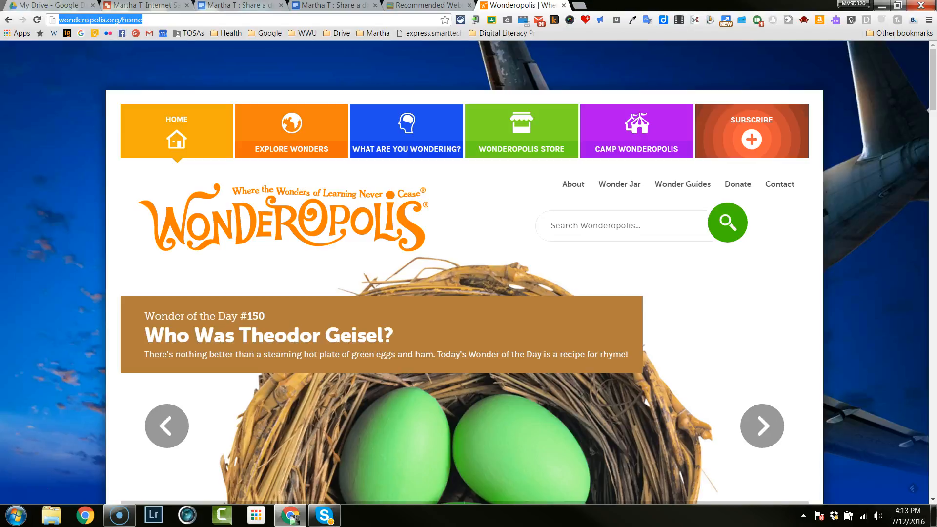
right_click(124, 21)
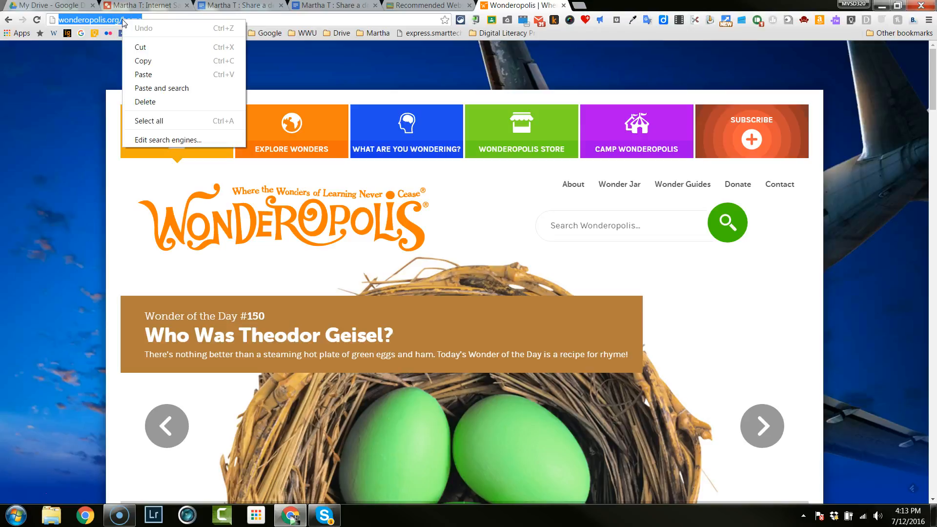
left_click(141, 63)
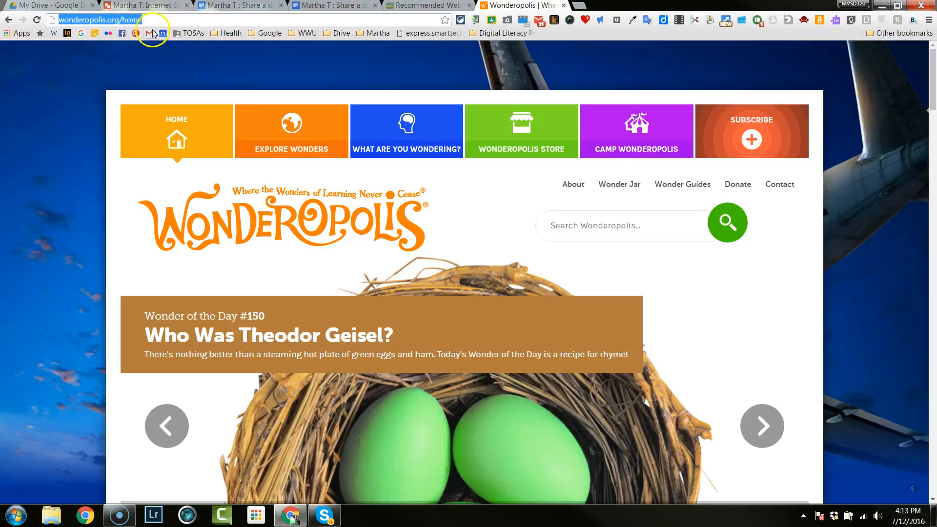
left_click(69, 110)
left_click(401, 9)
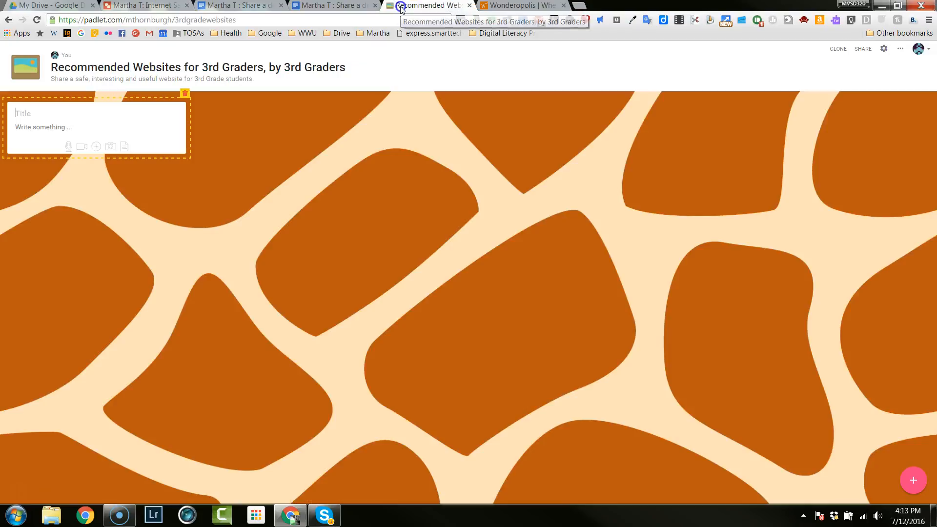
left_click(88, 147)
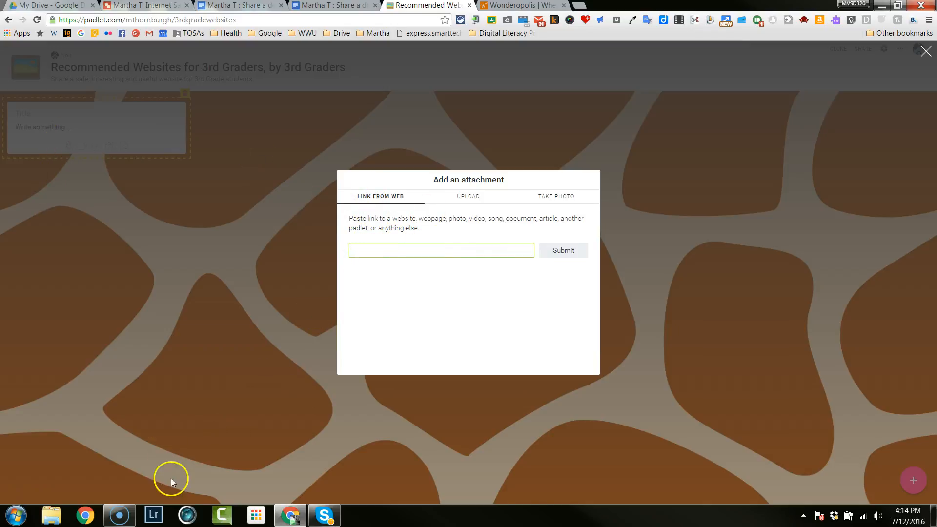
right_click(360, 251)
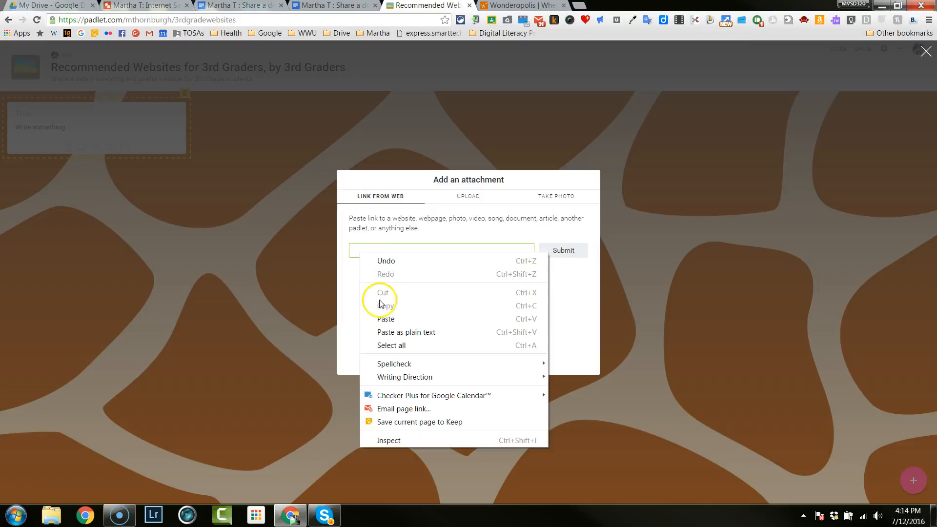
left_click(381, 319)
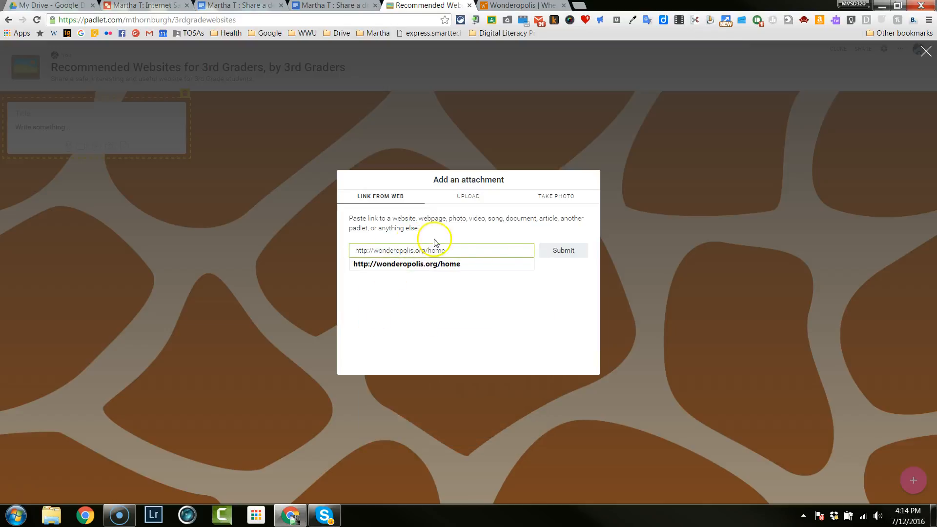
left_click(576, 253)
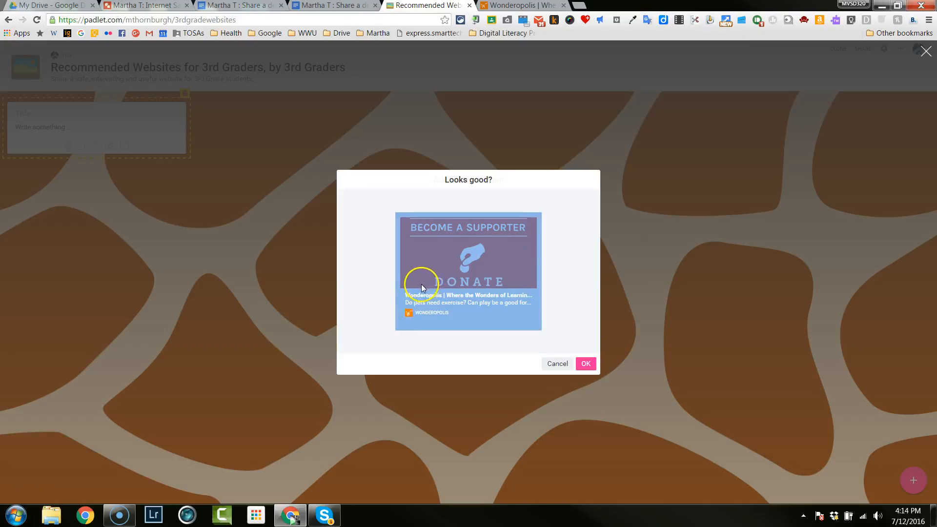
left_click(587, 364)
- Title the post "Wonderopolis"
left_click(61, 112)
left_click(34, 112)
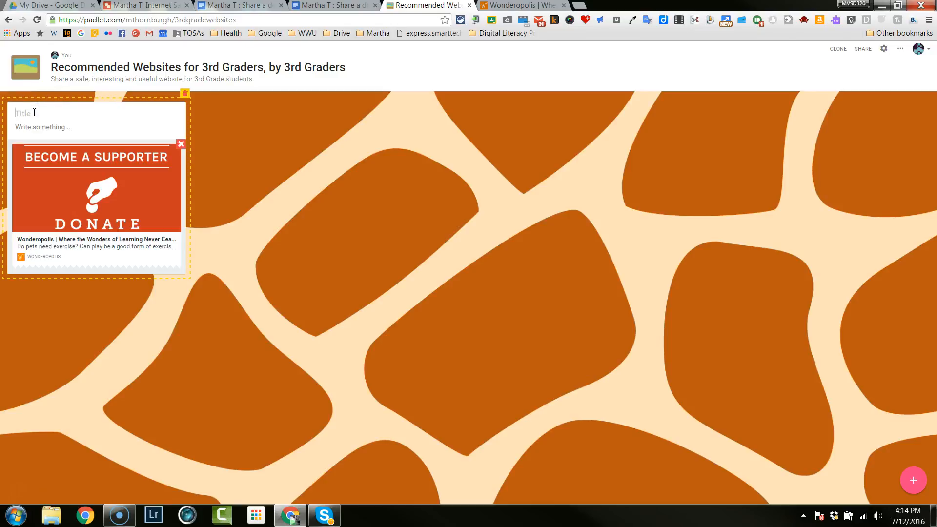
type("Wonderopo")
key("BackSpace")
key("BackSpace")
key("BackSpace")
type("opolis")
- Begin the post's description with "Wonderopolis is a great way to learn new and interesting things."
left_click(27, 126)
type("Wonderopolis is a great way to learn new and intere")
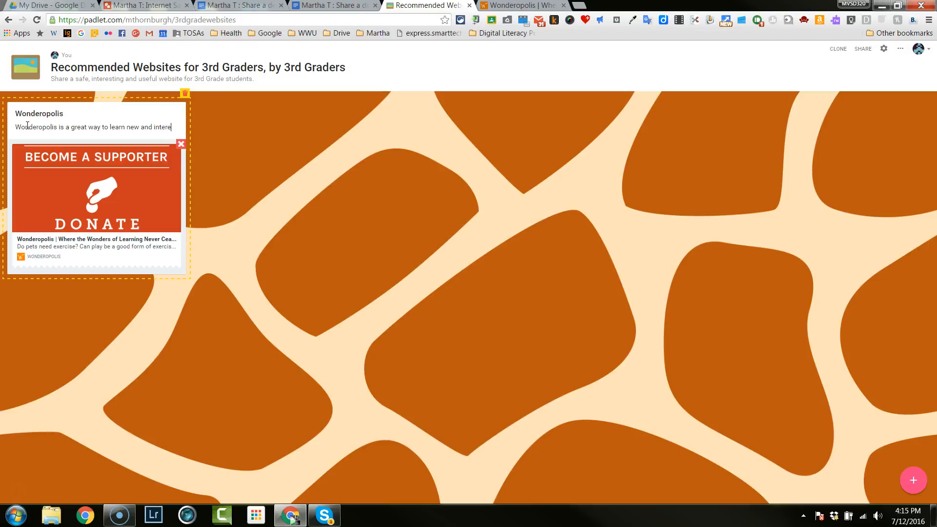
type("sting things.")
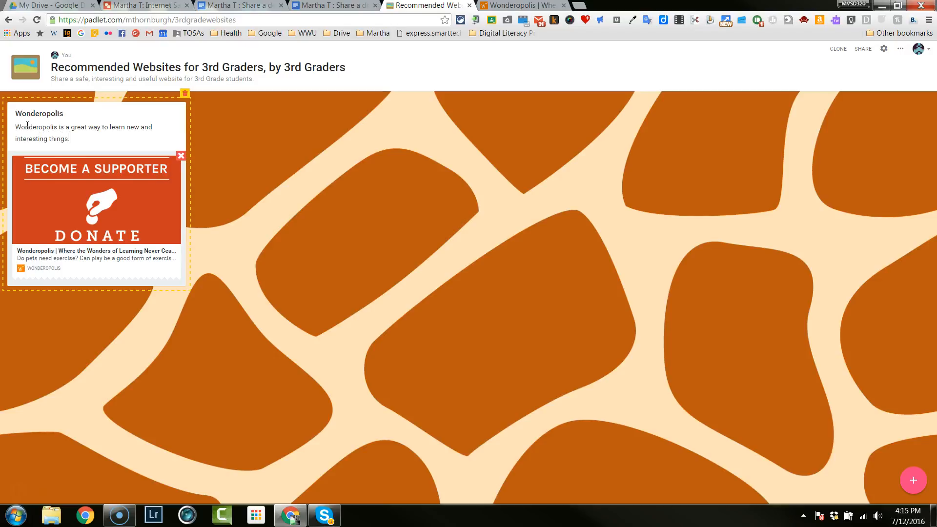
- Add "There are articles, pictures, quizzes and videos to explore." and the author's full name in parentheses to the description, and finish the post
type("  There are arti")
type("cles, pic")
type("tures, ")
type("quizes")
key("Return")
key("BackSpace")
key("BackSpace")
key("BackSpace")
type("zes and ")
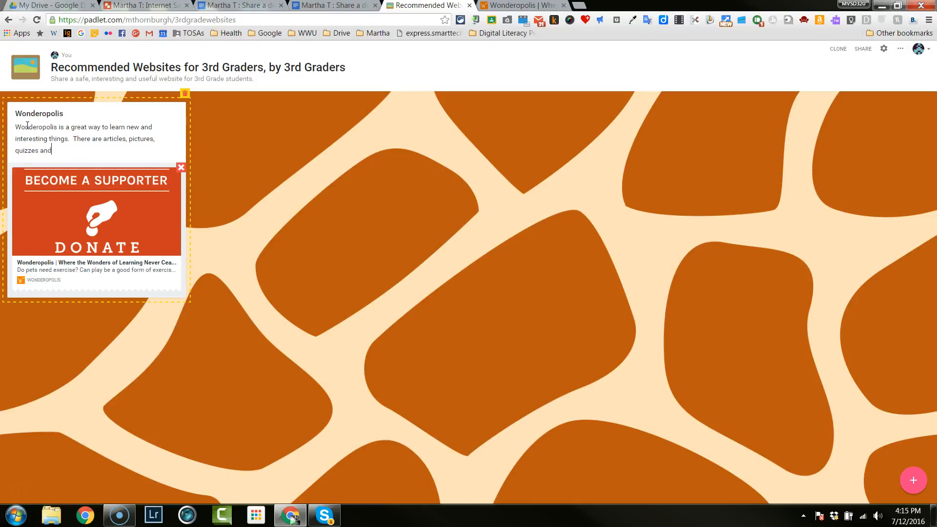
type("videos to explore. (Martha Thornburgh)")
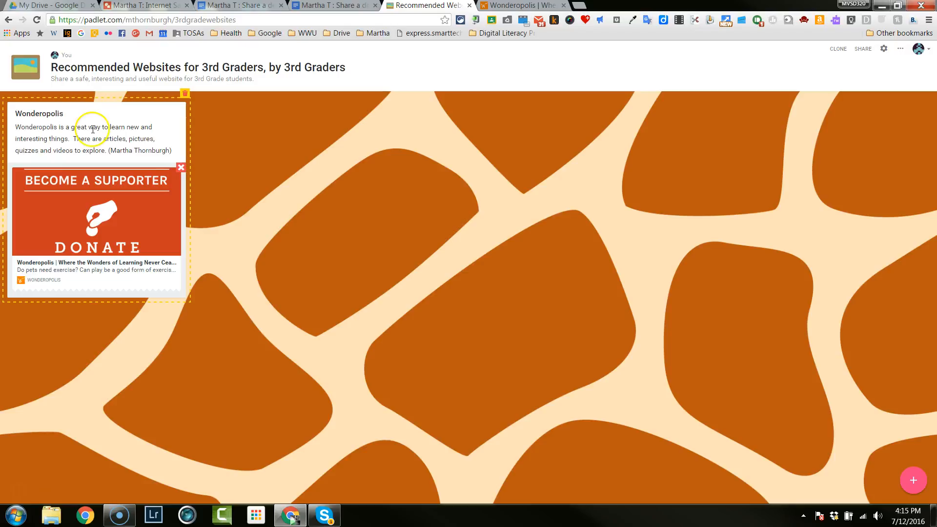
left_click(229, 166)
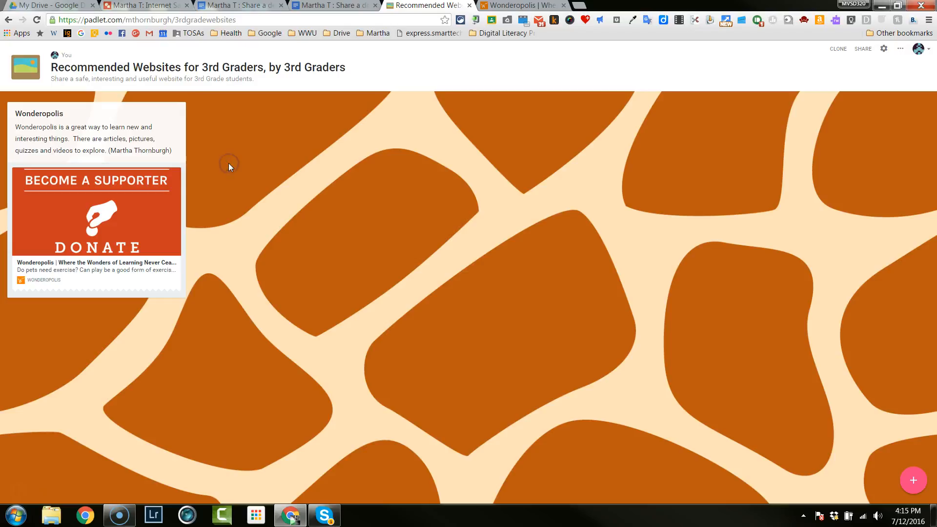